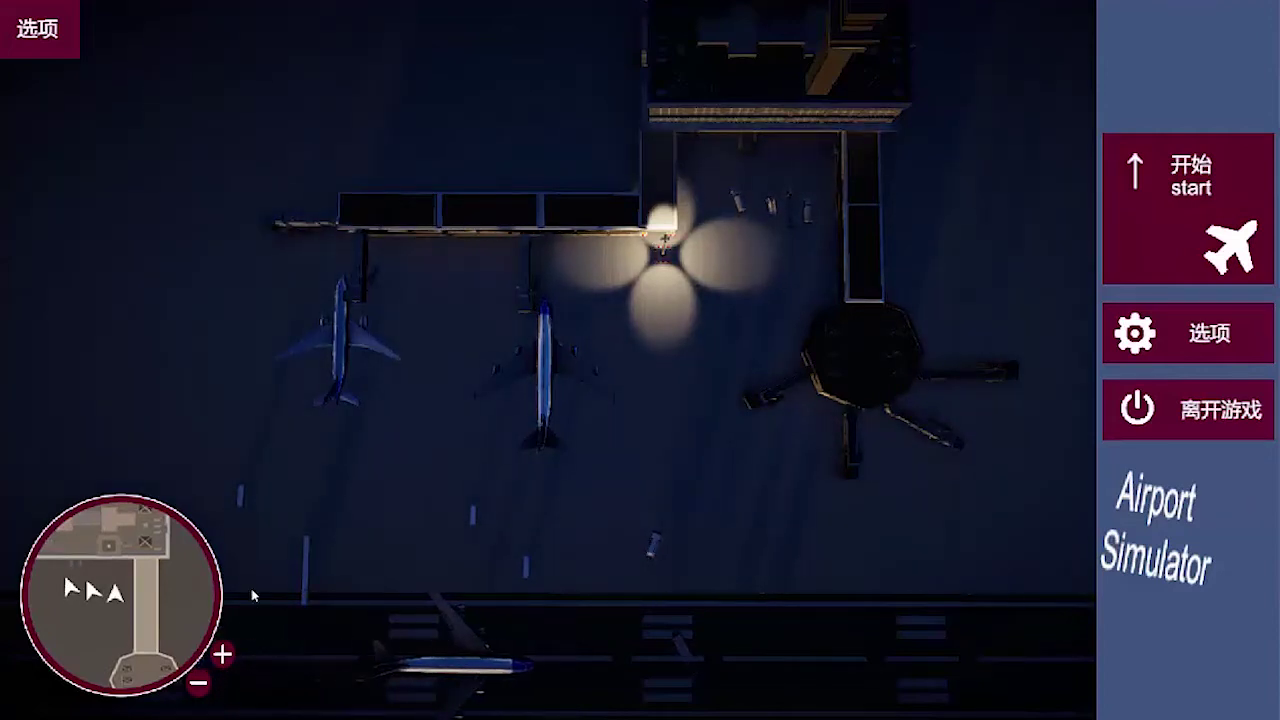
# Step: Start the Airport Simulator from its main menu so the bus begins driving the waypoints
pyautogui.click(1138, 225)
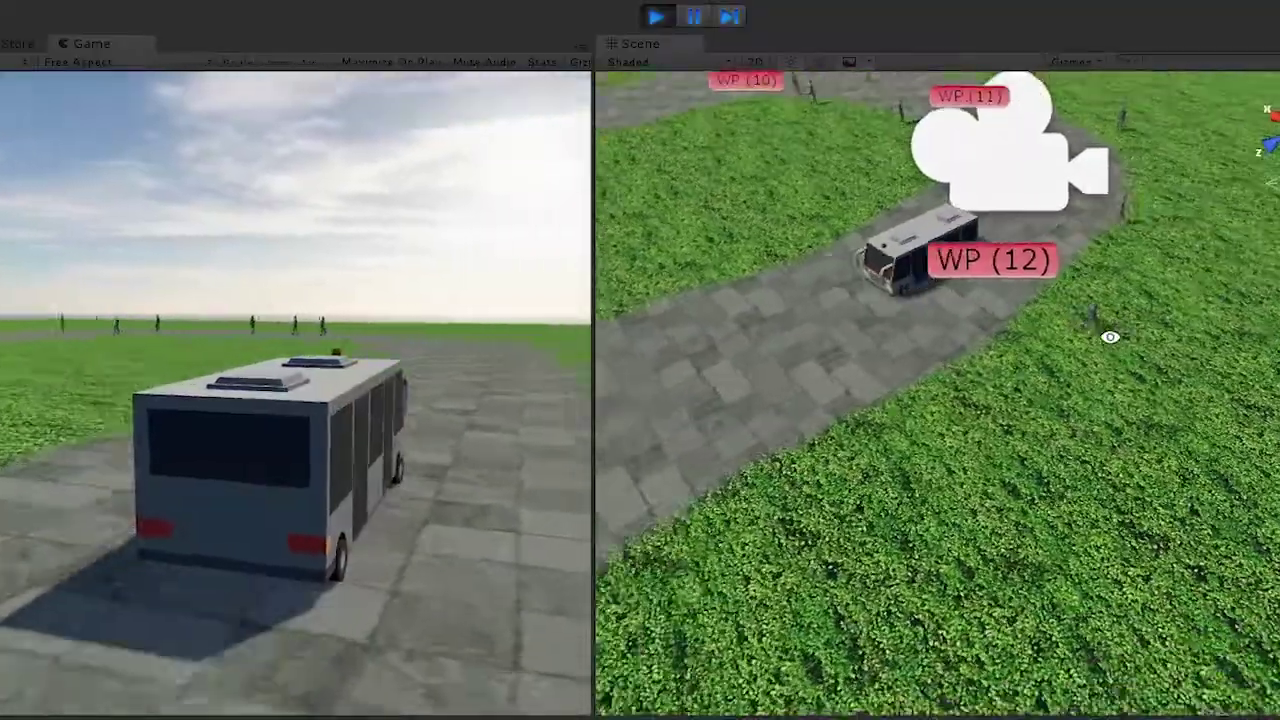
pyautogui.scroll(-5, 934, 329)
pyautogui.scroll(3, 870, 364)
# Step: Pan and tilt the Scene view to follow the bus toward WP (15)
pyautogui.moveTo(987, 406); pyautogui.dragTo(1030, 463, button='middle')
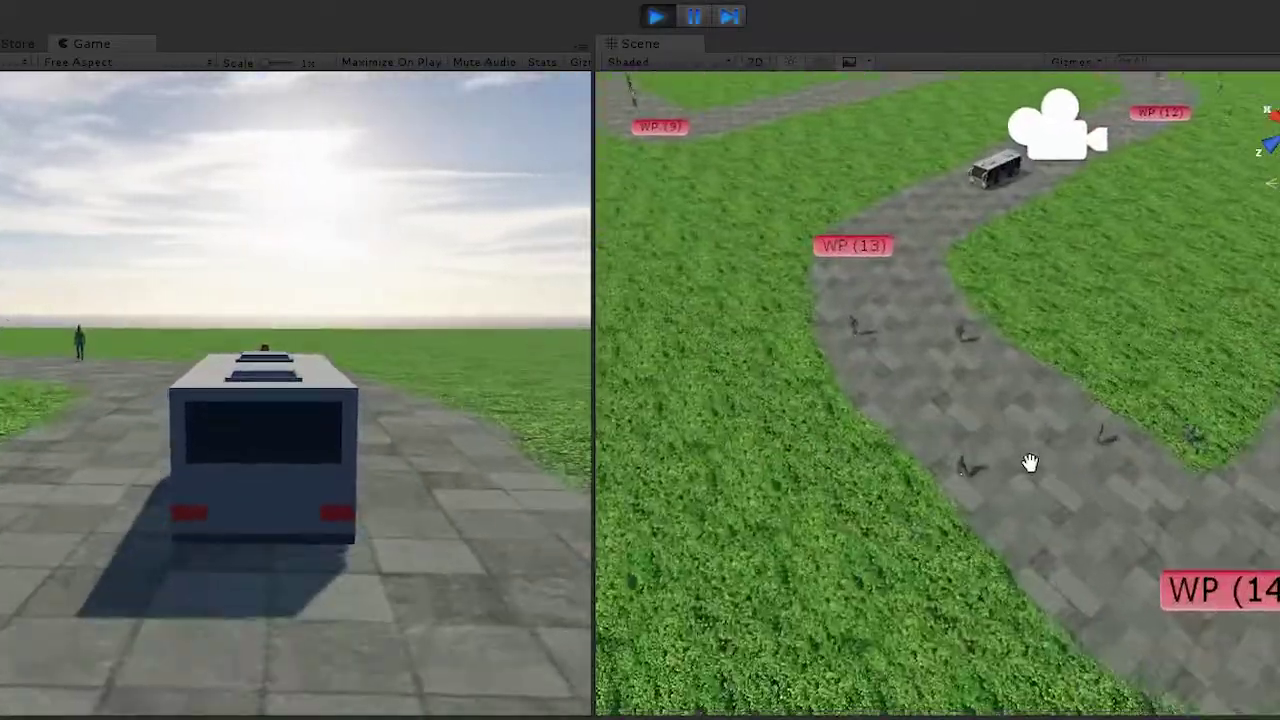
pyautogui.keyDown('alt'); pyautogui.moveTo(1030, 463); pyautogui.dragTo(1016, 379); pyautogui.keyUp('alt')
pyautogui.scroll(3, 1016, 379)
pyautogui.scroll(2, 1014, 386)
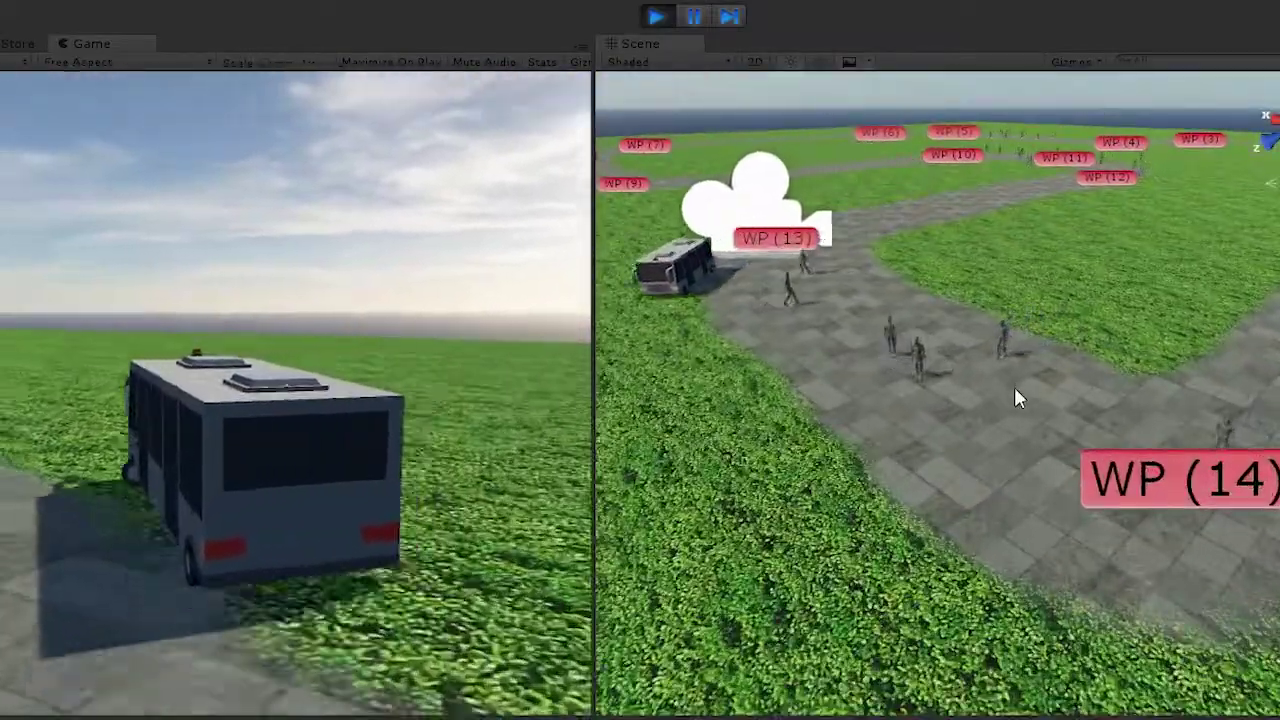
pyautogui.moveTo(1074, 485); pyautogui.dragTo(1066, 493, button='middle')
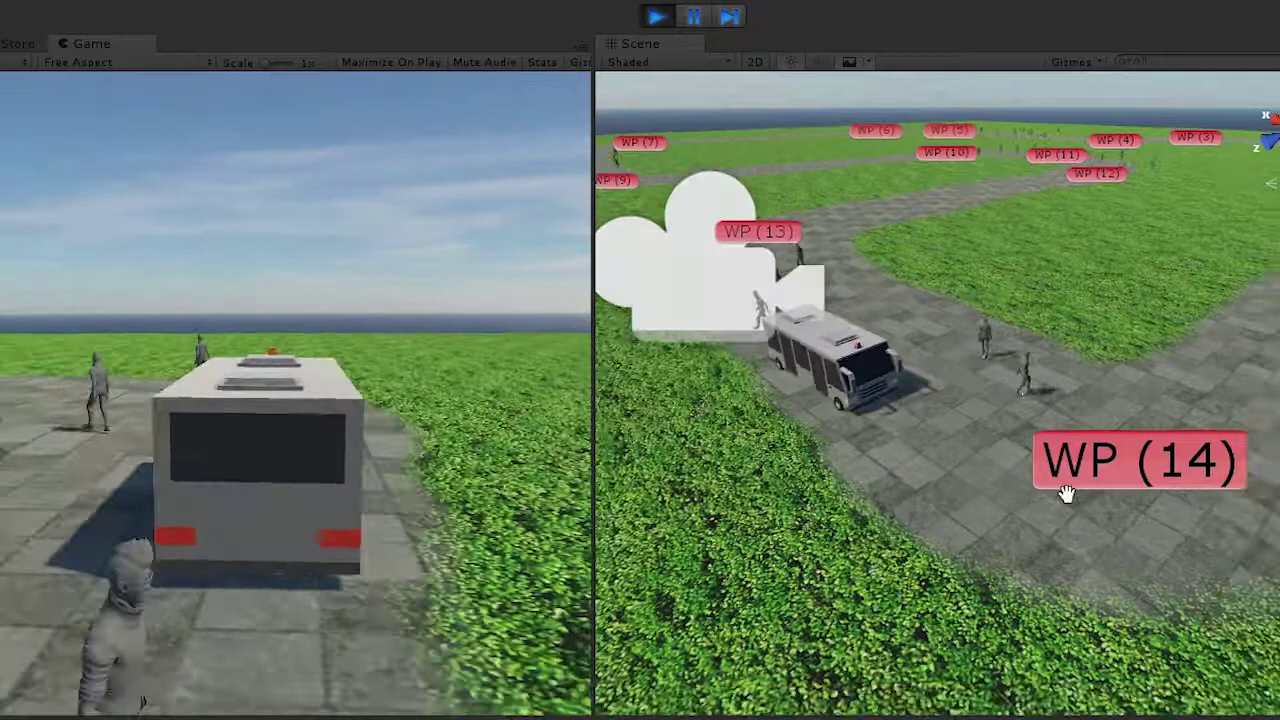
pyautogui.scroll(-3, 1066, 493)
pyautogui.moveTo(1186, 480)
pyautogui.mouseDown(button='middle')
pyautogui.moveTo(1000, 543)
pyautogui.moveTo(1225, 487)
pyautogui.mouseUp(button='middle')
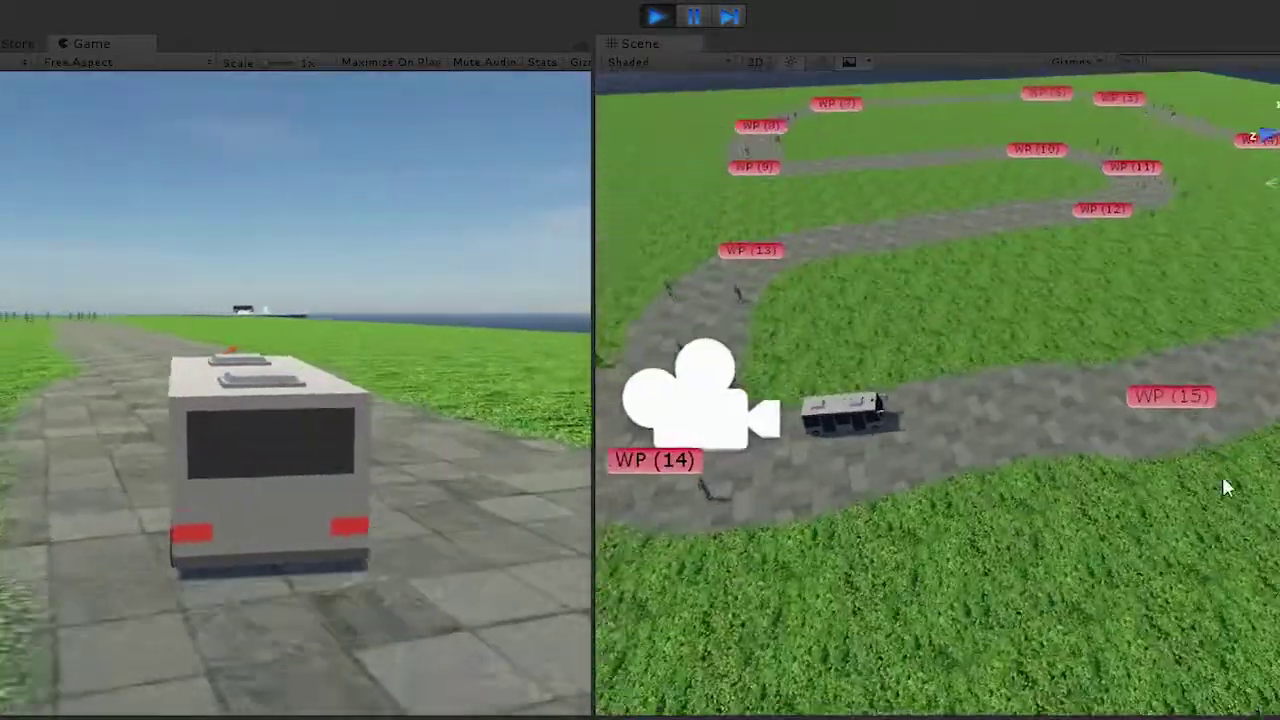
# Step: Orbit the view steeply downward to follow the bus round to WP (1) and WP (2)
pyautogui.moveTo(1222, 476)
pyautogui.keyDown('alt'); pyautogui.mouseDown()
pyautogui.moveTo(1085, 461)
pyautogui.moveTo(1029, 357)
pyautogui.moveTo(1149, 412)
pyautogui.moveTo(1066, 448)
pyautogui.mouseUp(); pyautogui.keyUp('alt')
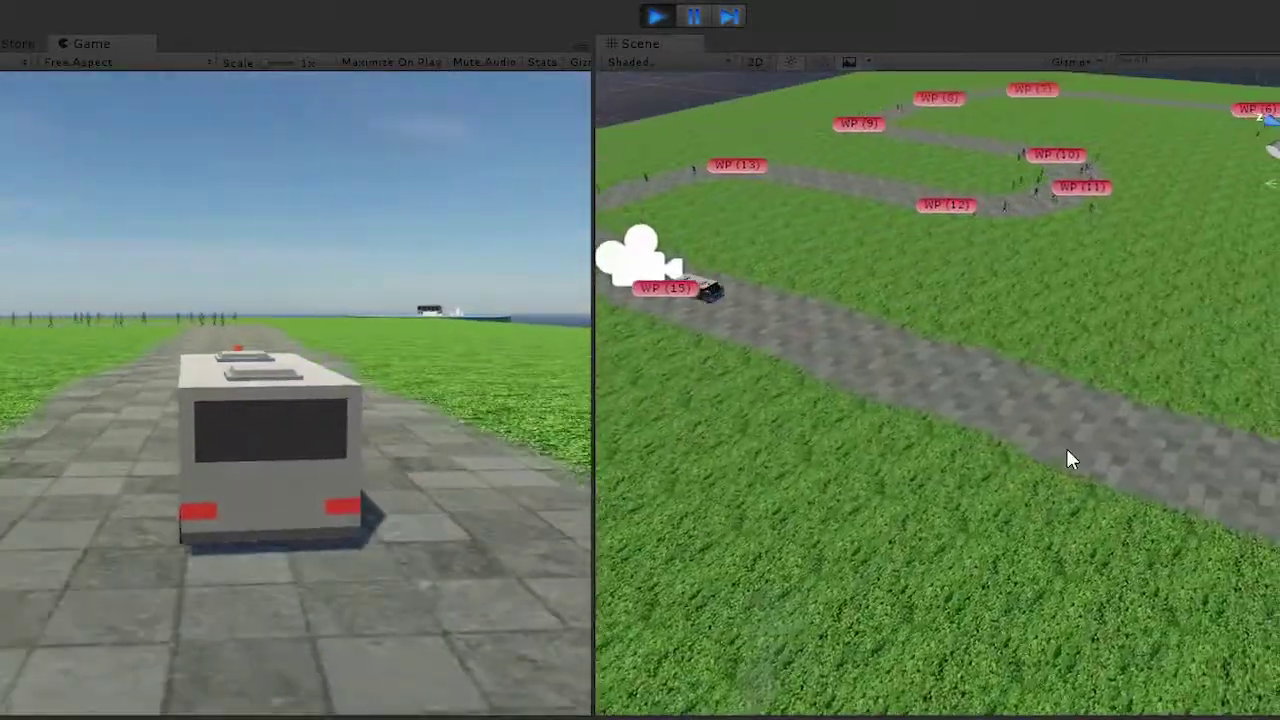
pyautogui.moveTo(1174, 486)
pyautogui.keyDown('alt'); pyautogui.mouseDown()
pyautogui.moveTo(903, 466)
pyautogui.moveTo(1060, 506)
pyautogui.moveTo(543, 443)
pyautogui.moveTo(919, 492)
pyautogui.mouseUp(); pyautogui.keyUp('alt')
pyautogui.scroll(3, 886, 457)
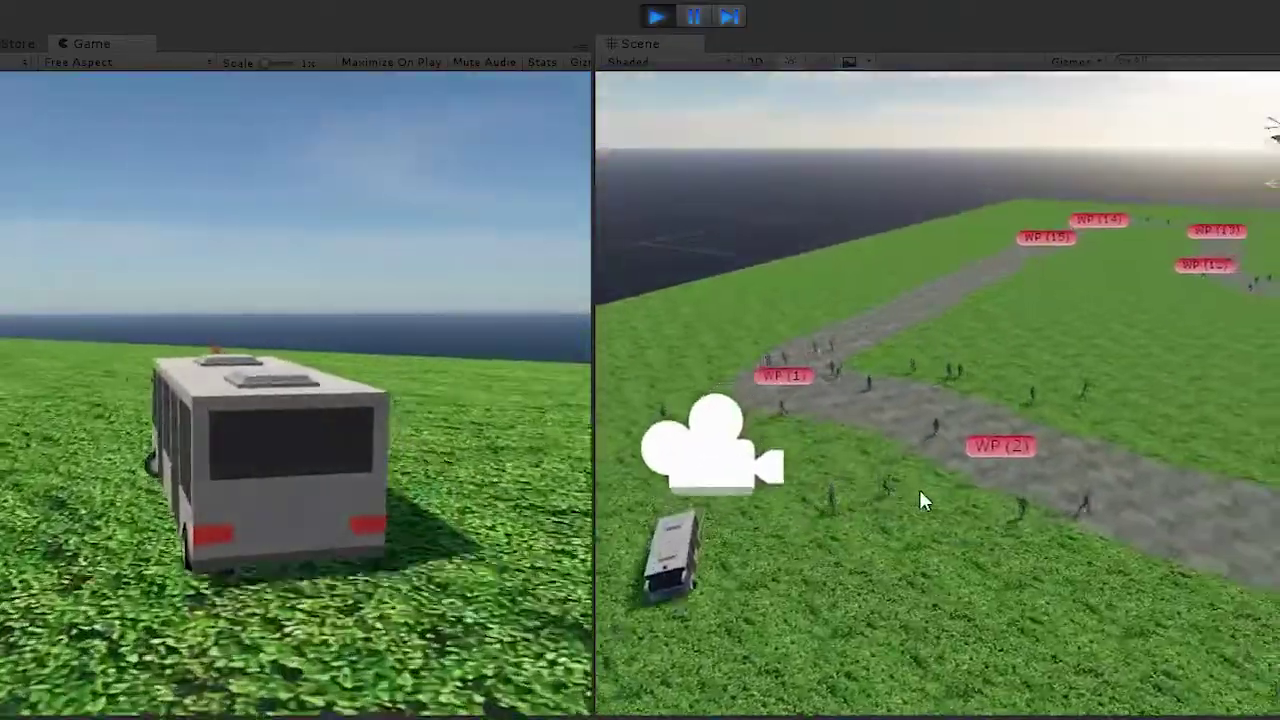
pyautogui.moveTo(1008, 528)
pyautogui.keyDown('alt'); pyautogui.mouseDown()
pyautogui.moveTo(911, 647)
pyautogui.moveTo(1103, 510)
pyautogui.moveTo(971, 491)
pyautogui.moveTo(1071, 480)
pyautogui.moveTo(986, 463)
pyautogui.moveTo(934, 471)
pyautogui.moveTo(1000, 477)
pyautogui.moveTo(934, 500)
pyautogui.mouseUp(); pyautogui.keyUp('alt')
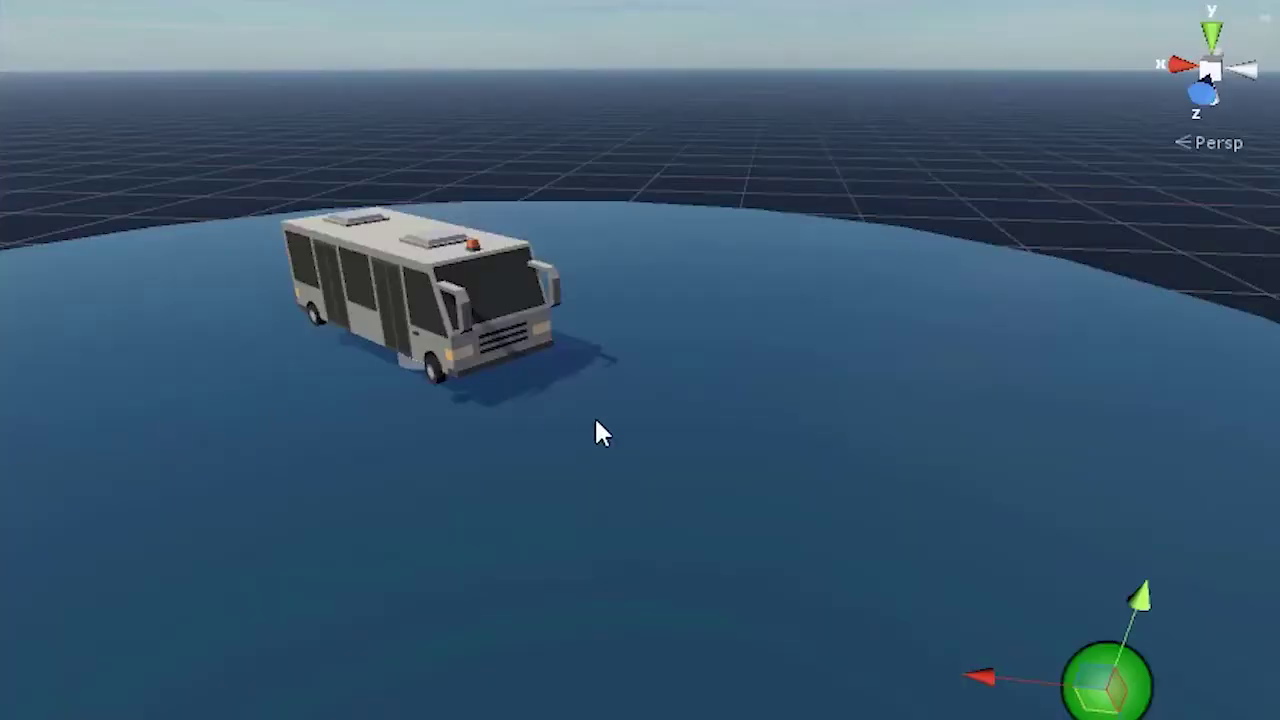
pyautogui.moveTo(1117, 697)
pyautogui.mouseDown()
pyautogui.moveTo(1166, 604)
pyautogui.moveTo(868, 712)
pyautogui.mouseUp()
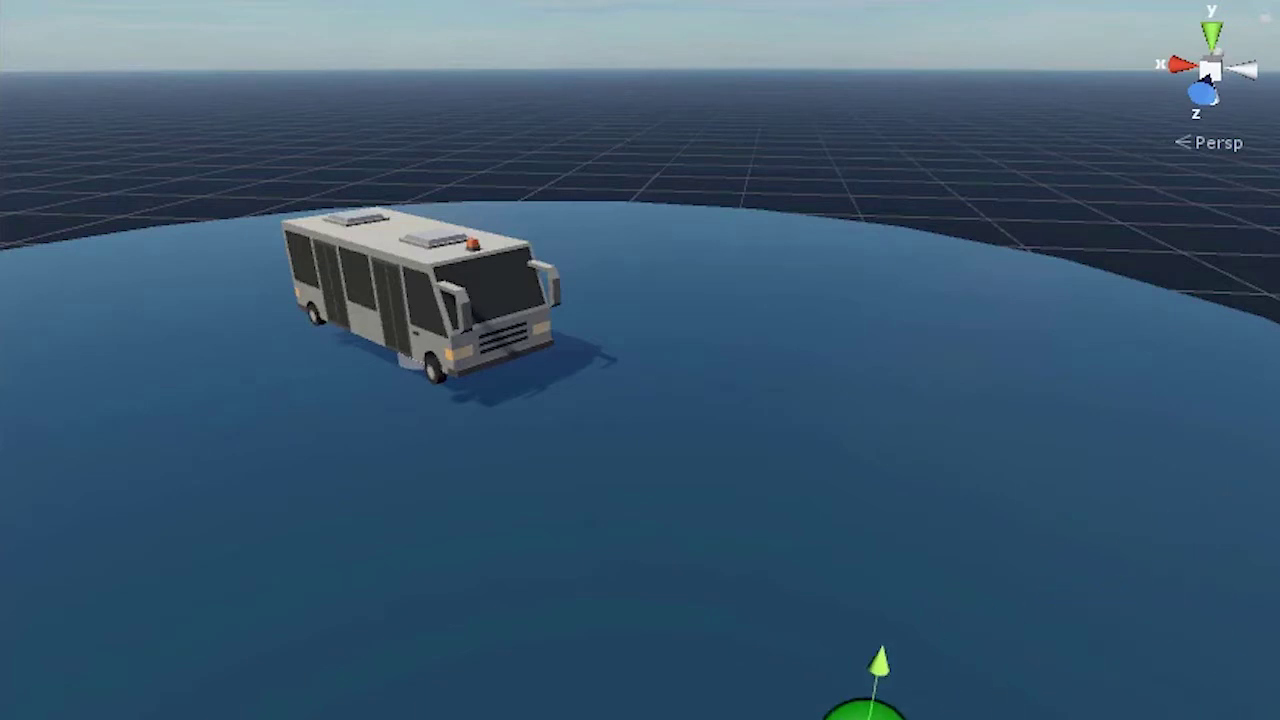
pyautogui.moveTo(1224, 465); pyautogui.dragTo(889, 498)
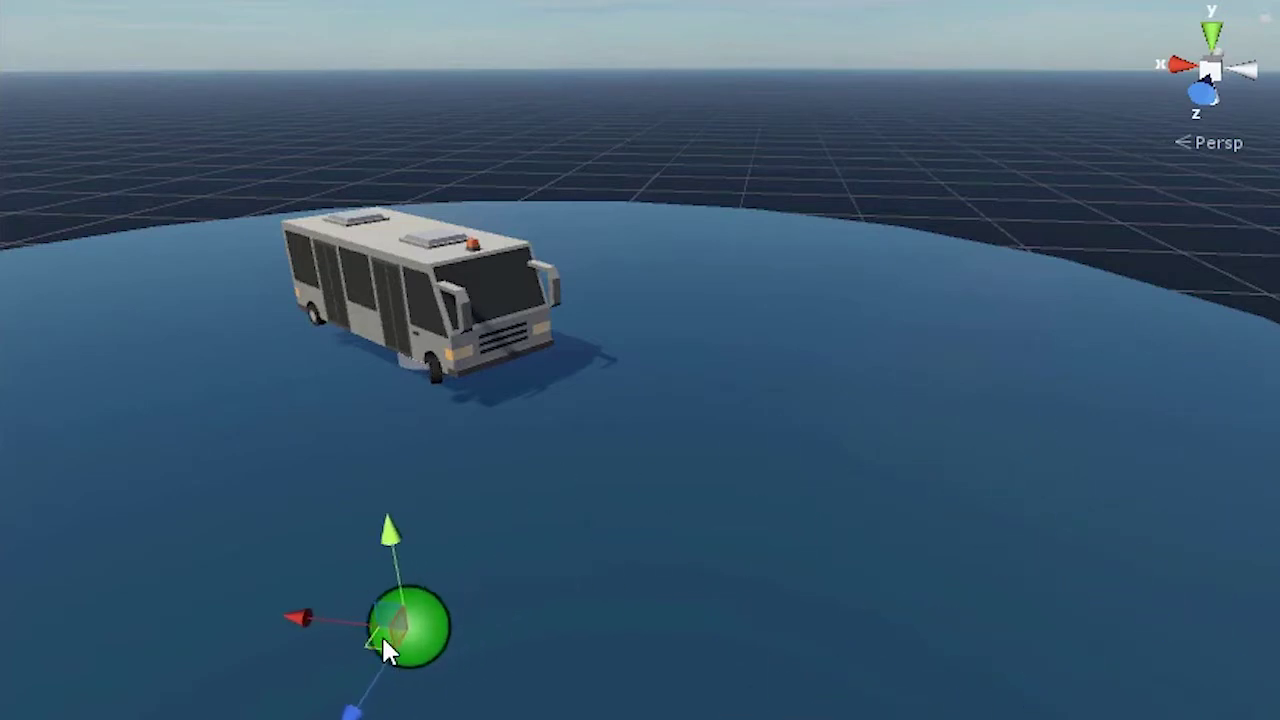
pyautogui.moveTo(712, 518); pyautogui.dragTo(1052, 435)
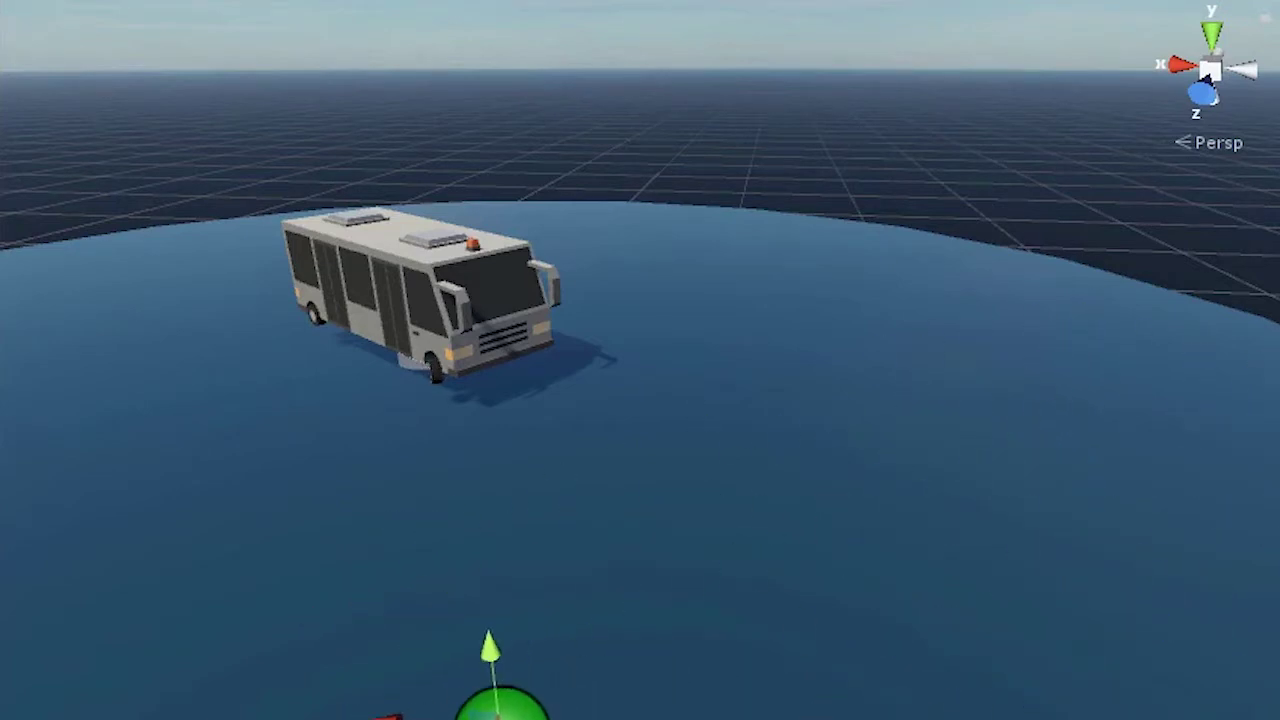
pyautogui.moveTo(905, 545)
pyautogui.mouseDown()
pyautogui.moveTo(1063, 471)
pyautogui.moveTo(406, 663)
pyautogui.moveTo(447, 607)
pyautogui.mouseUp()
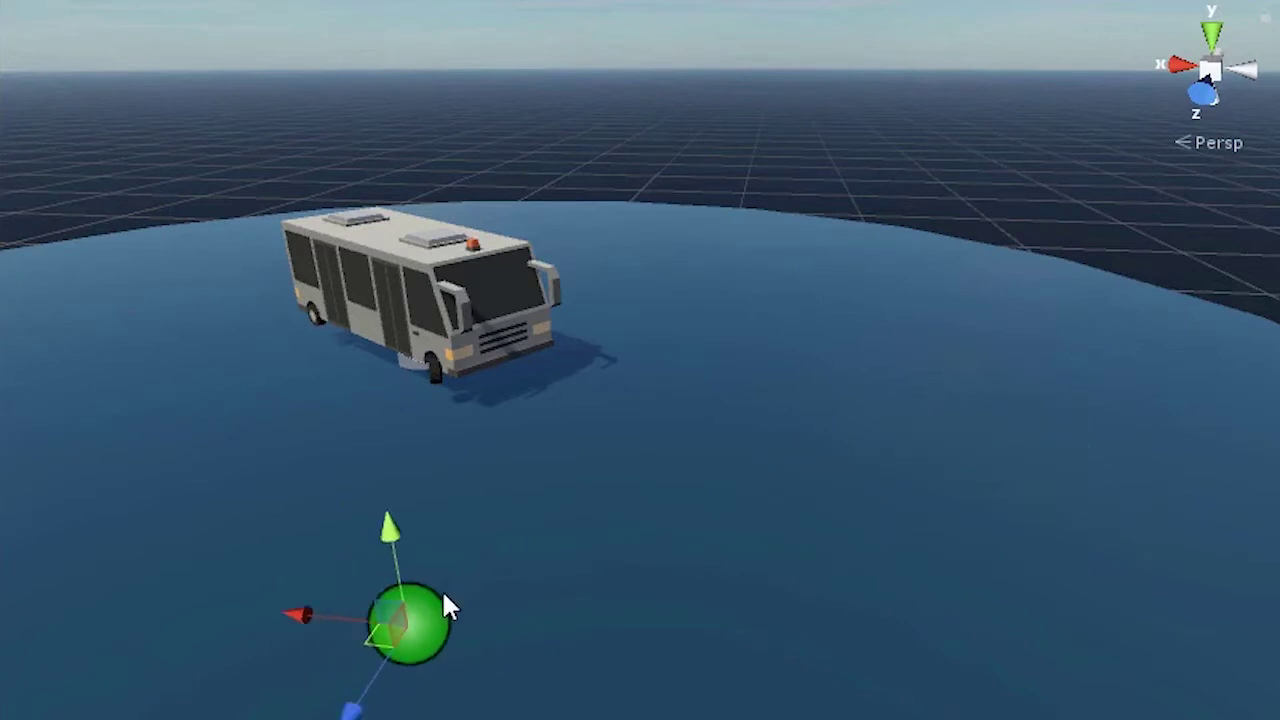
pyautogui.moveTo(810, 368); pyautogui.dragTo(692, 262)
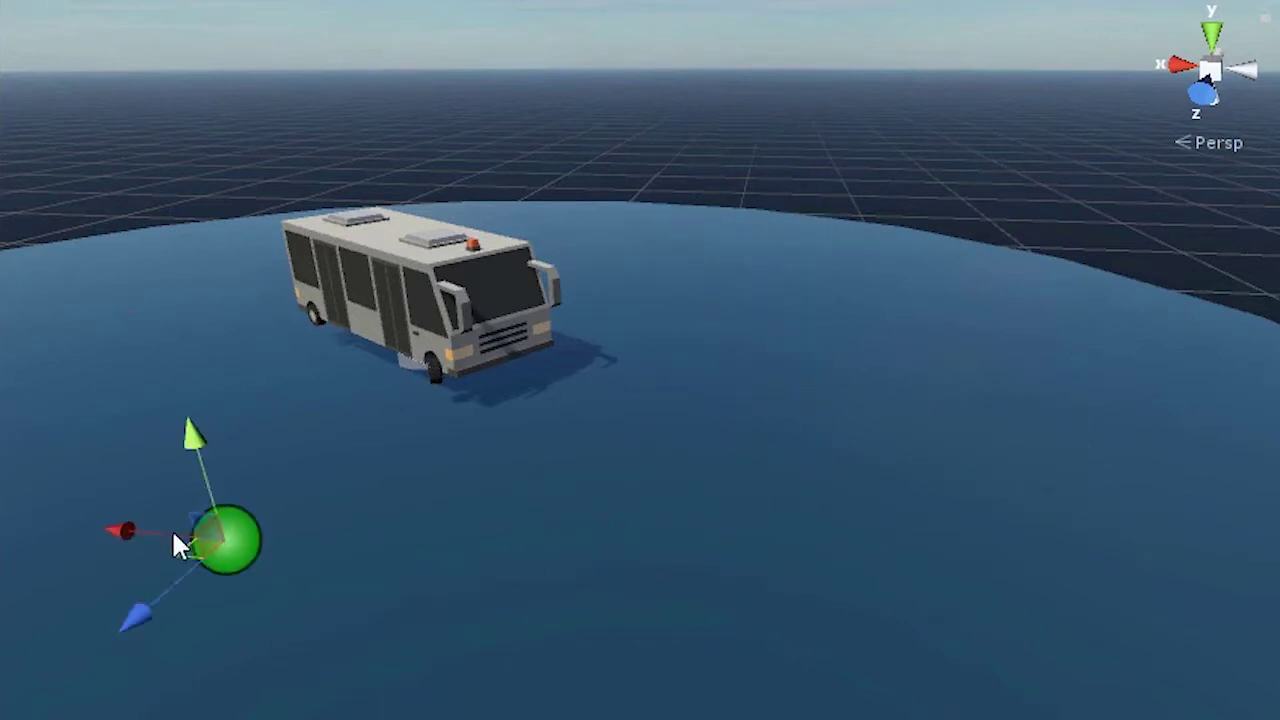
pyautogui.moveTo(178, 545); pyautogui.dragTo(362, 618)
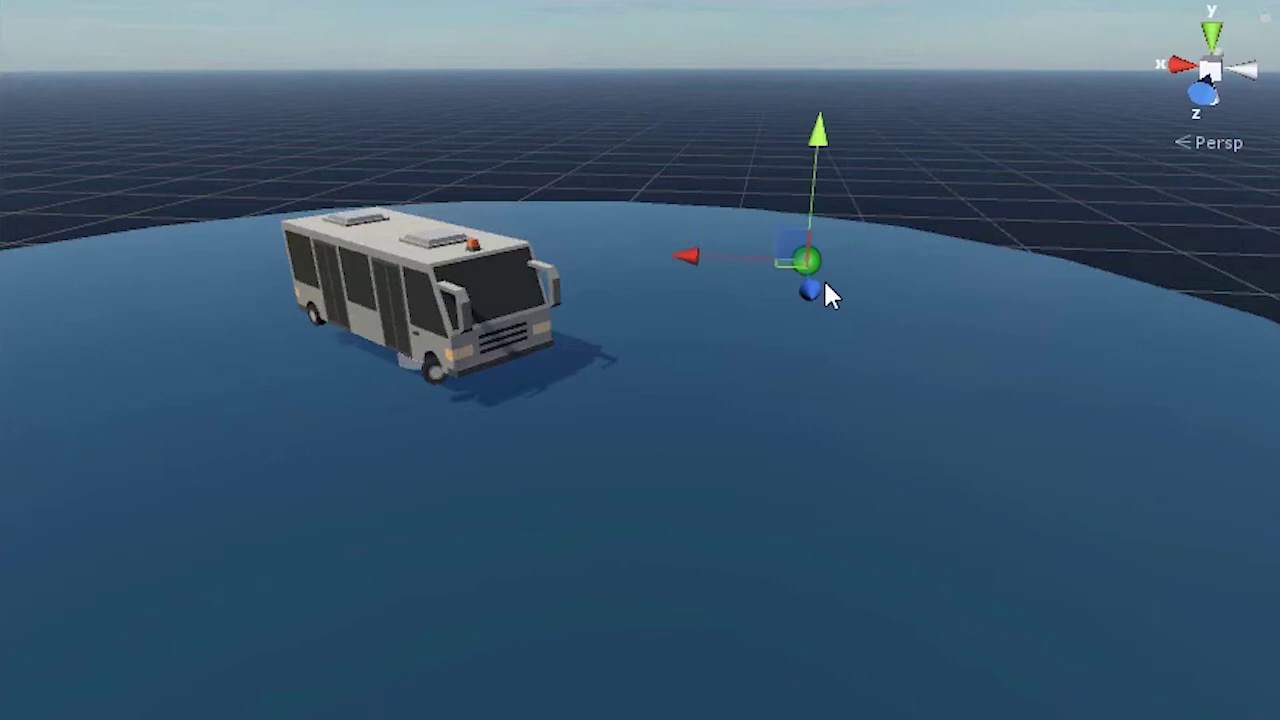
pyautogui.moveTo(963, 712); pyautogui.dragTo(1185, 705)
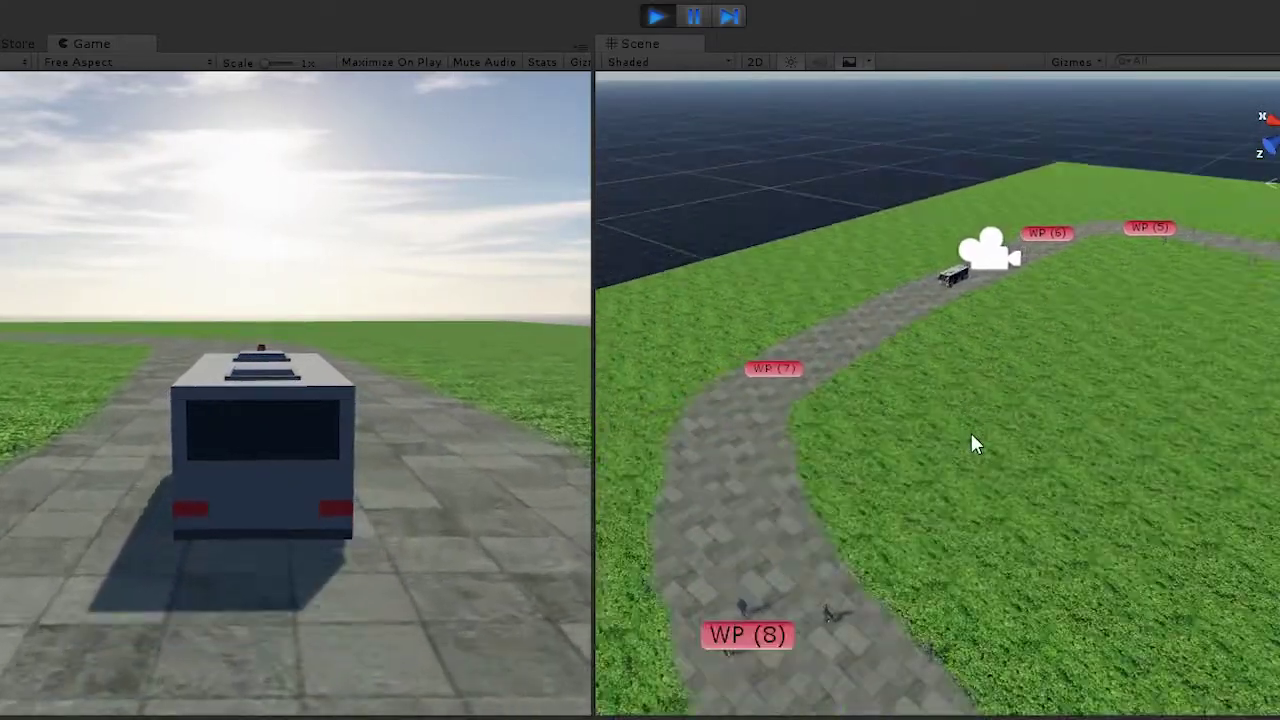
pyautogui.scroll(3, 970, 440)
pyautogui.scroll(3, 954, 428)
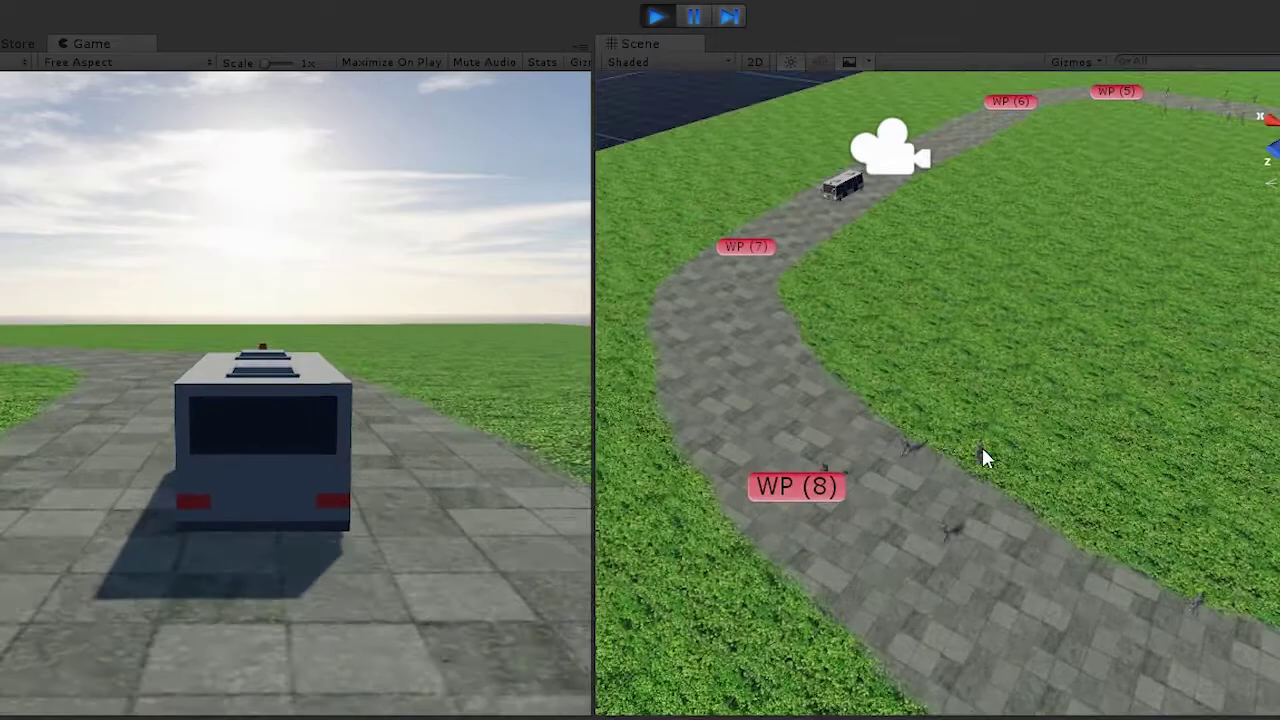
pyautogui.scroll(-2, 982, 457)
pyautogui.scroll(5, 1009, 474)
pyautogui.scroll(-3, 918, 408)
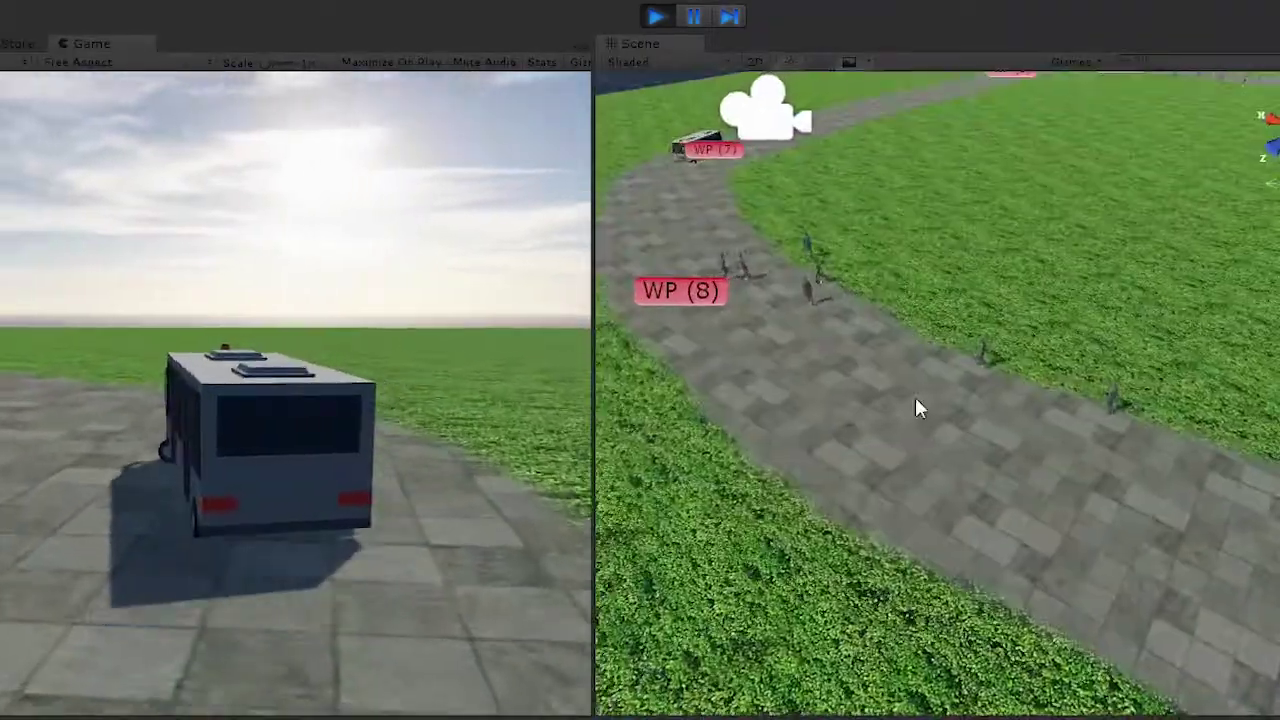
pyautogui.scroll(-2, 763, 334)
pyautogui.scroll(-2, 777, 309)
# Step: Orbit the view past the sea horizon to close behind the bus at WP (8)
pyautogui.moveTo(777, 309)
pyautogui.keyDown('alt'); pyautogui.mouseDown()
pyautogui.moveTo(937, 356)
pyautogui.moveTo(943, 376)
pyautogui.mouseUp(); pyautogui.keyUp('alt')
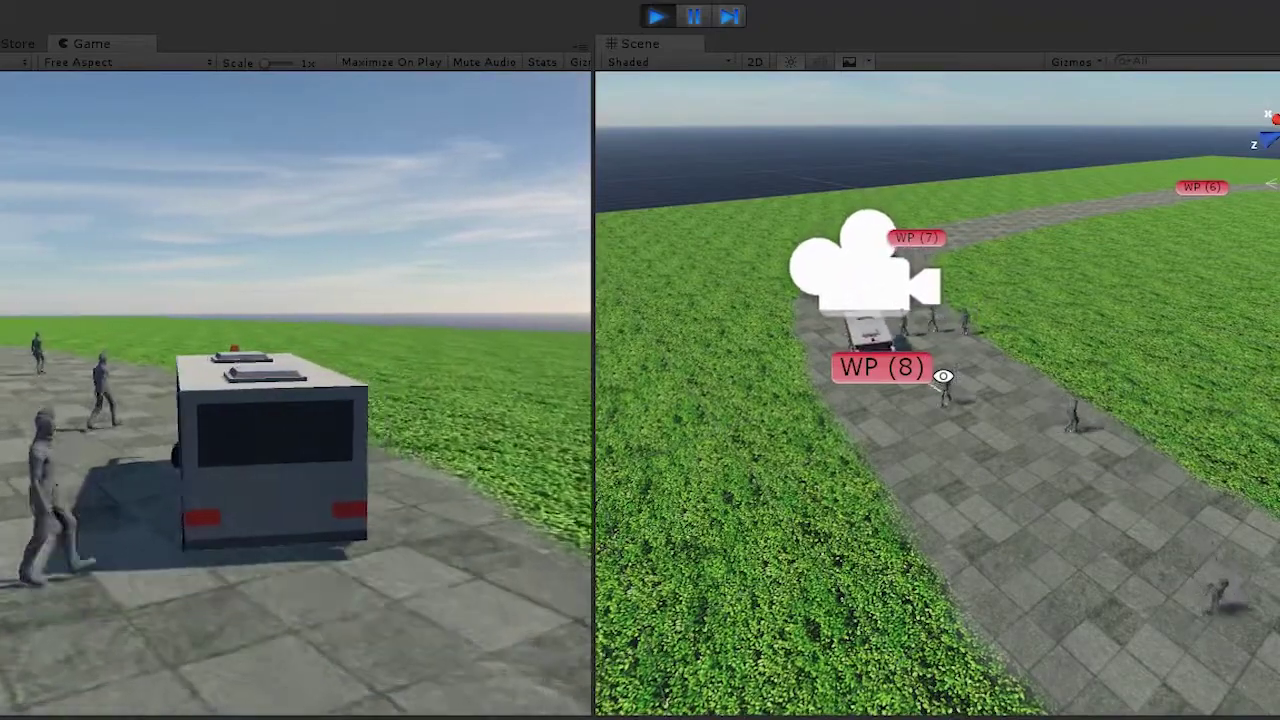
pyautogui.moveTo(943, 376)
pyautogui.keyDown('alt'); pyautogui.mouseDown()
pyautogui.moveTo(891, 341)
pyautogui.moveTo(1051, 503)
pyautogui.moveTo(982, 415)
pyautogui.mouseUp(); pyautogui.keyUp('alt')
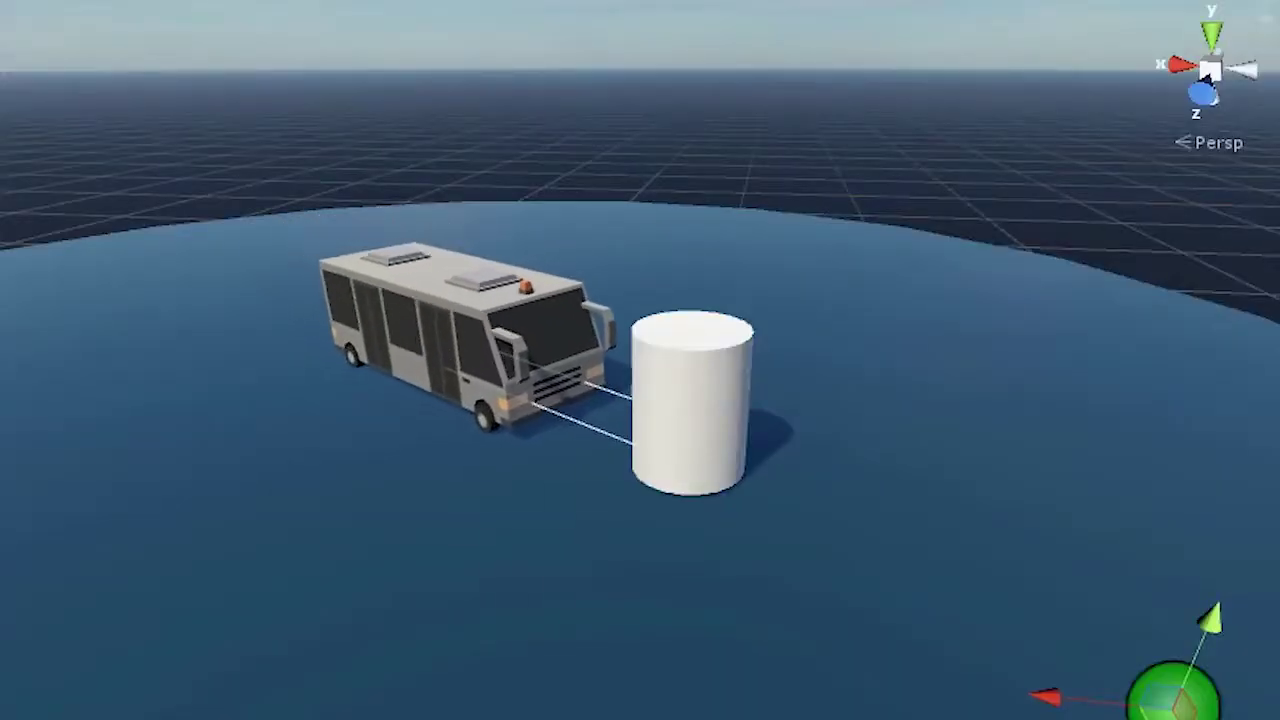